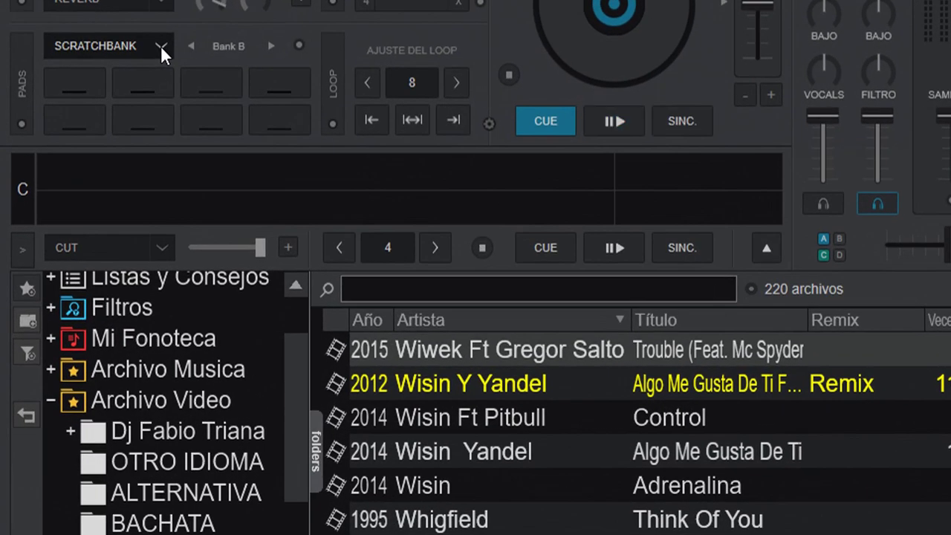
Set deck A's performance pads to the scratchbank page
{"action": "left_click", "coordinate": [80, 237]}
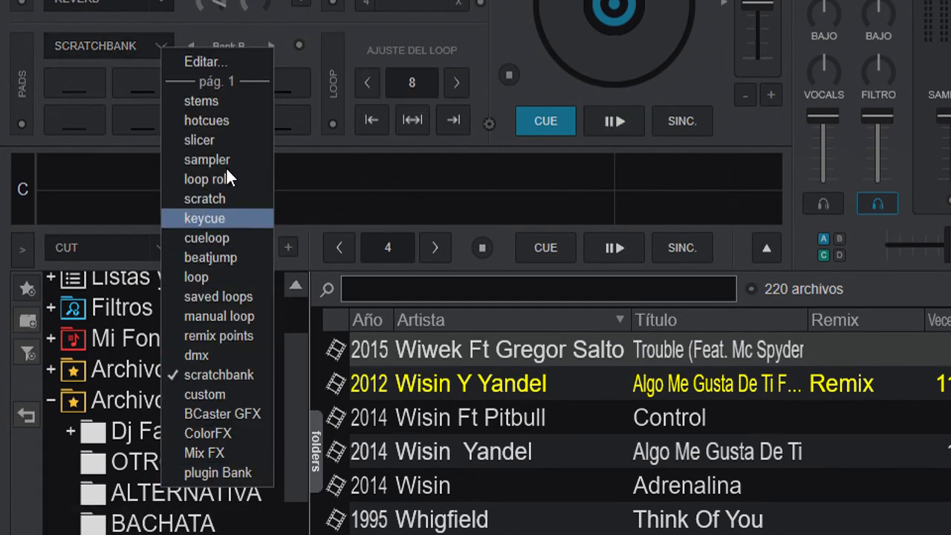
{"action": "left_click", "coordinate": [208, 375]}
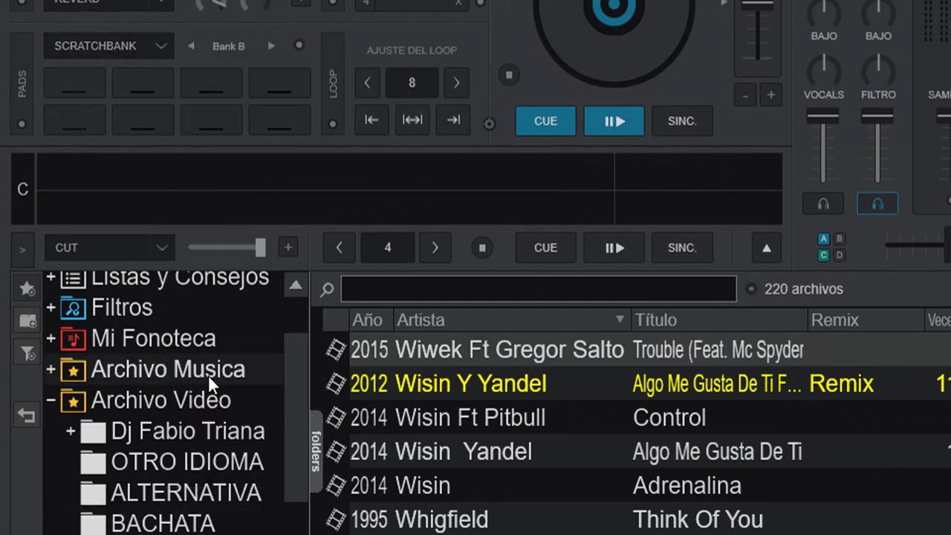
{"action": "left_click", "coordinate": [208, 93]}
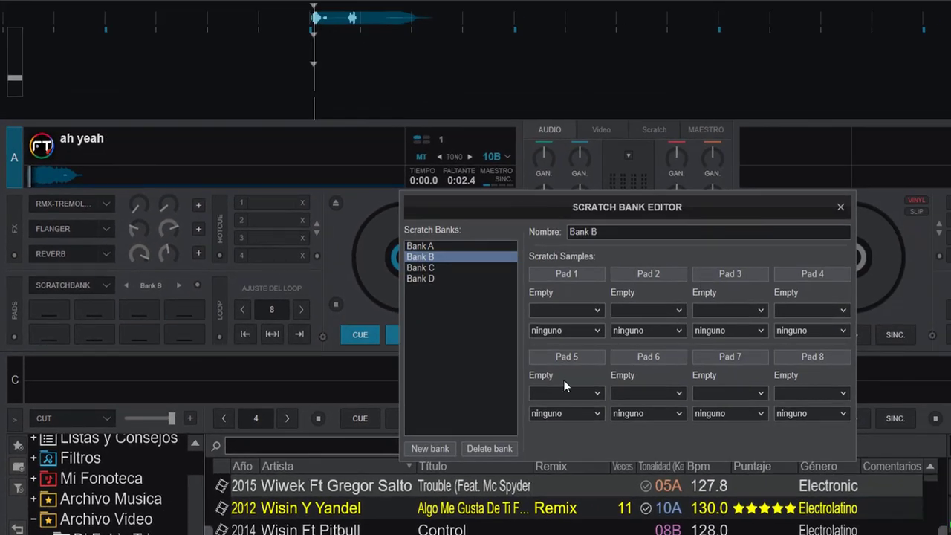
{"action": "left_click", "coordinate": [838, 207]}
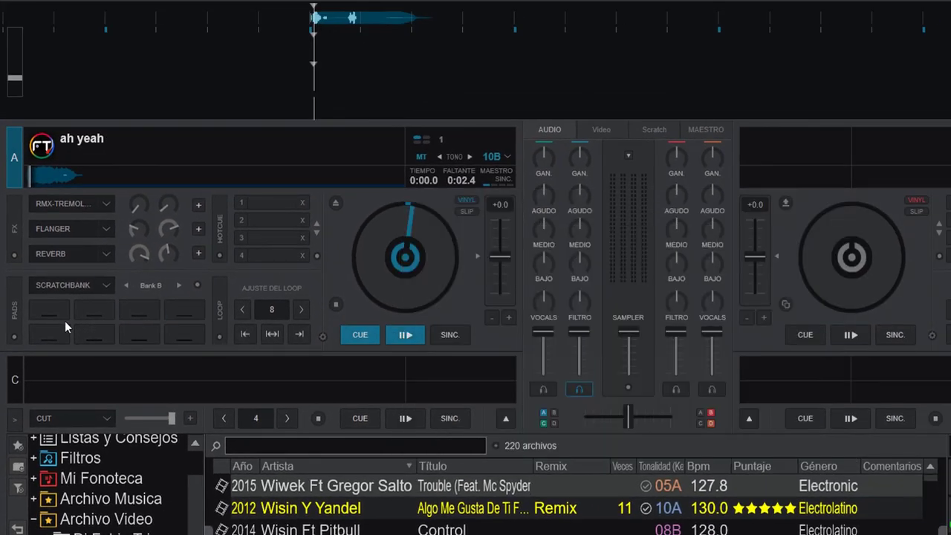
{"action": "left_click", "coordinate": [50, 306]}
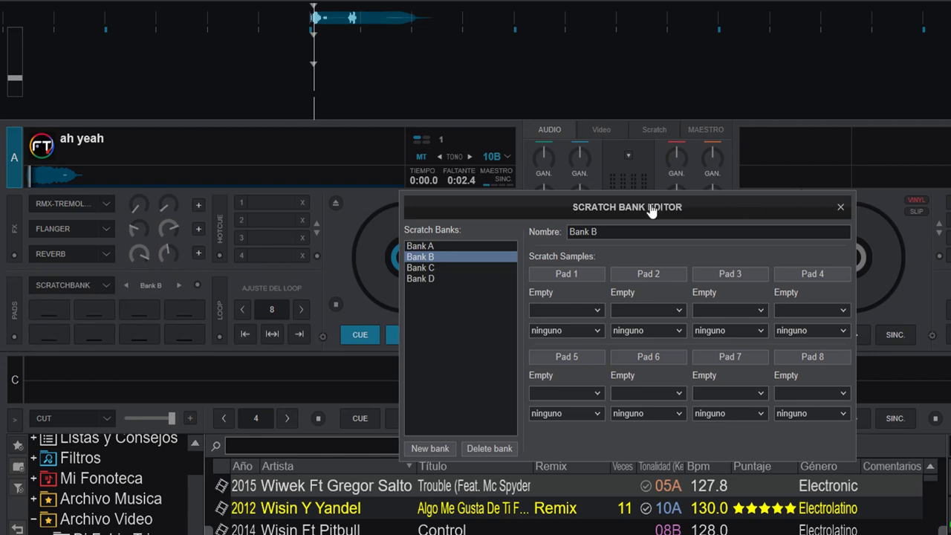
{"action": "left_click", "coordinate": [840, 207]}
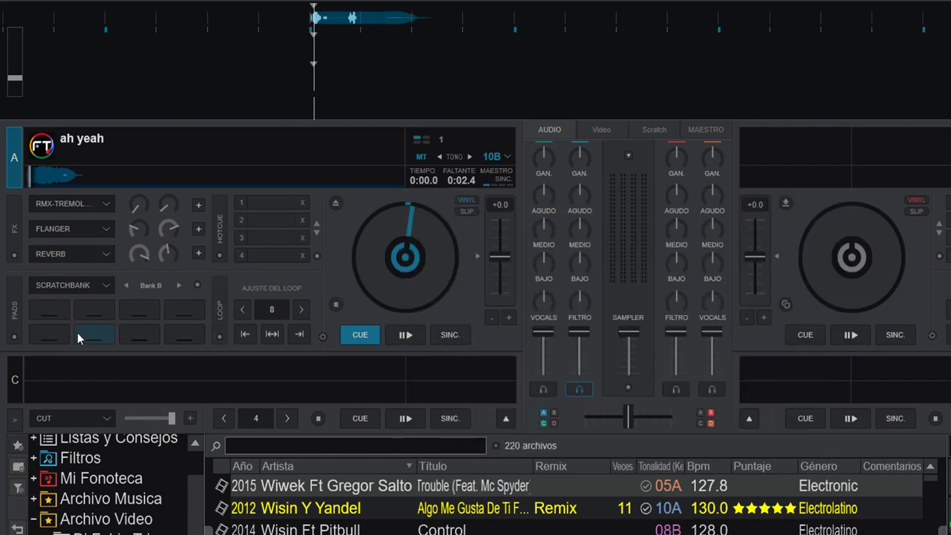
Open the scratch bank editor for deck A's pads and select Bank A
{"action": "left_click", "coordinate": [197, 284]}
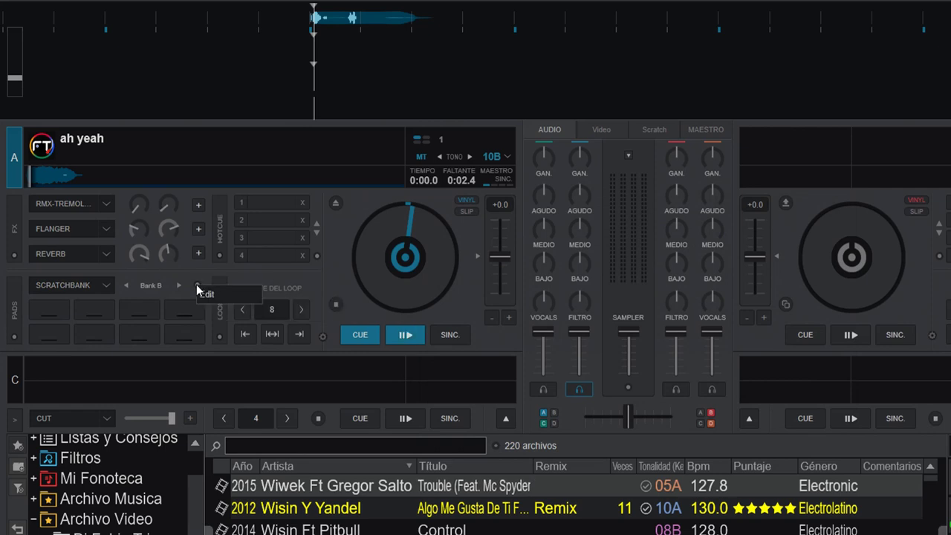
{"action": "left_click", "coordinate": [207, 295]}
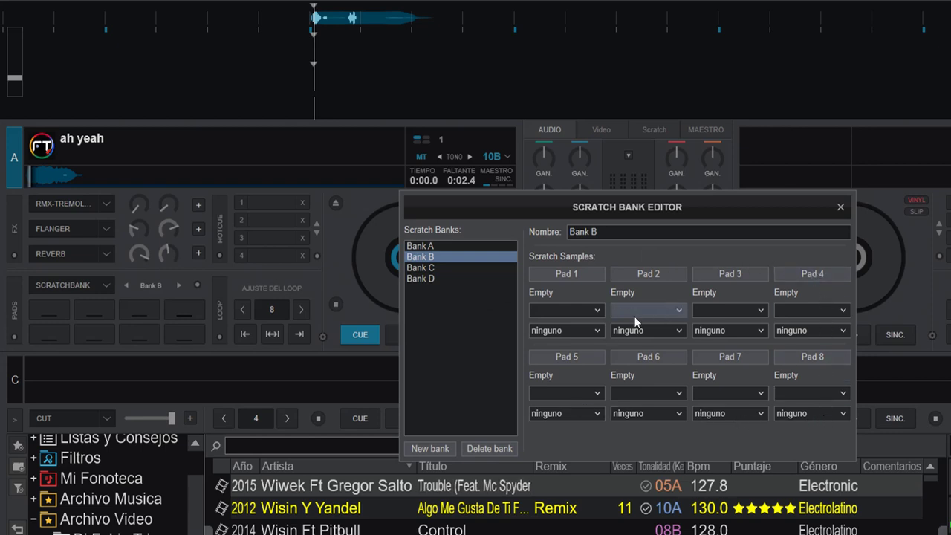
{"action": "left_click", "coordinate": [437, 246]}
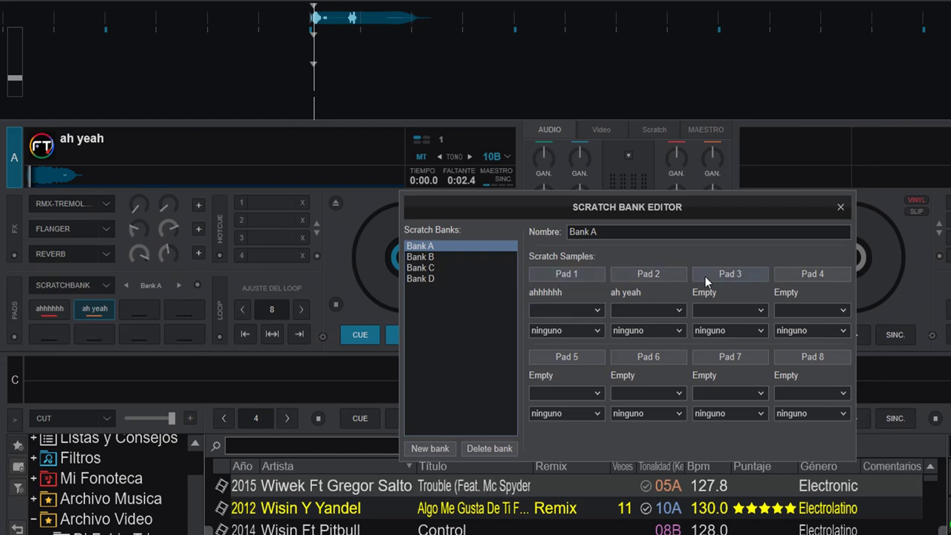
Assign the break2 sample from the SCRATCH SOUNDS folder to Pad 3 of Bank A
{"action": "left_click", "coordinate": [748, 275]}
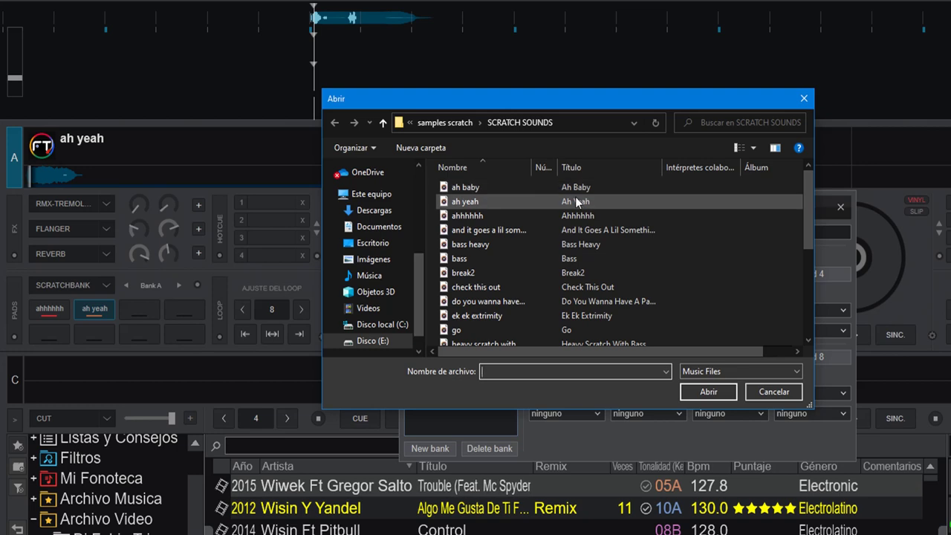
{"action": "left_click", "coordinate": [468, 272]}
{"action": "left_click", "coordinate": [727, 395]}
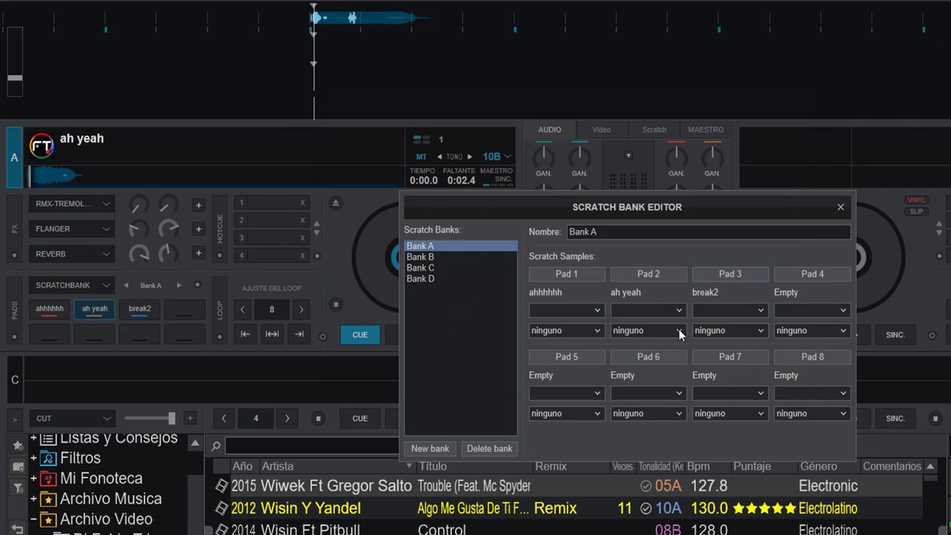
{"action": "left_click", "coordinate": [753, 308]}
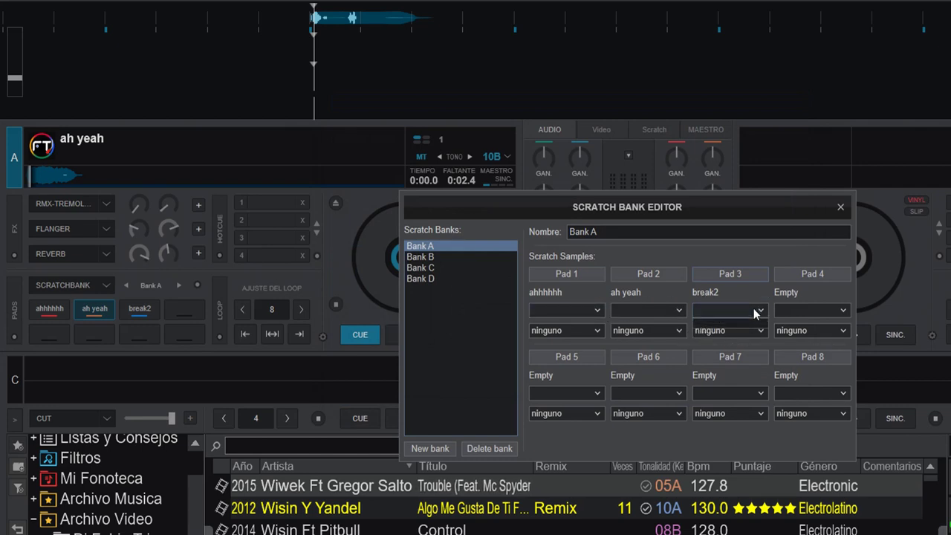
{"action": "left_click", "coordinate": [737, 308]}
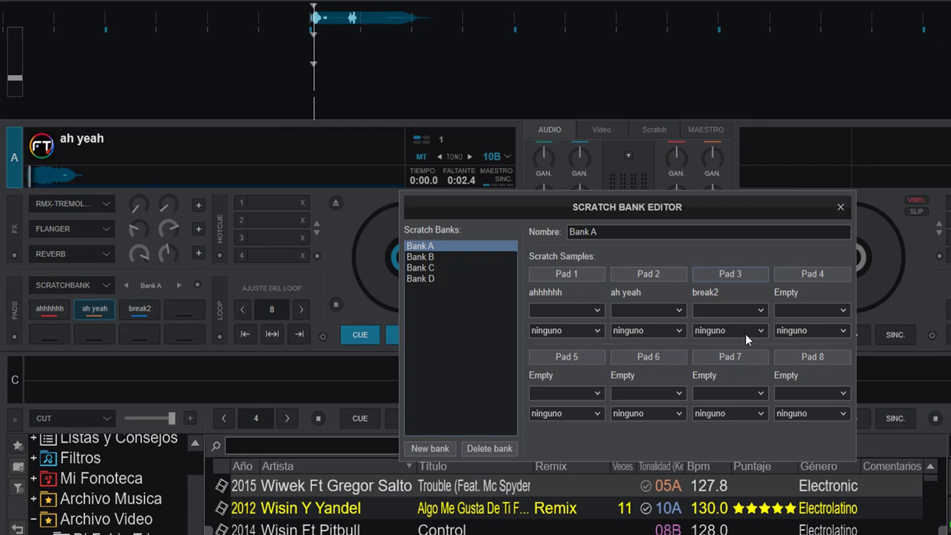
Color Bank A's Pad 1 orange (naranja), Pad 2 red (rojo) and Pad 3 yellow (amarillo), and close the editor
{"action": "left_click", "coordinate": [595, 332]}
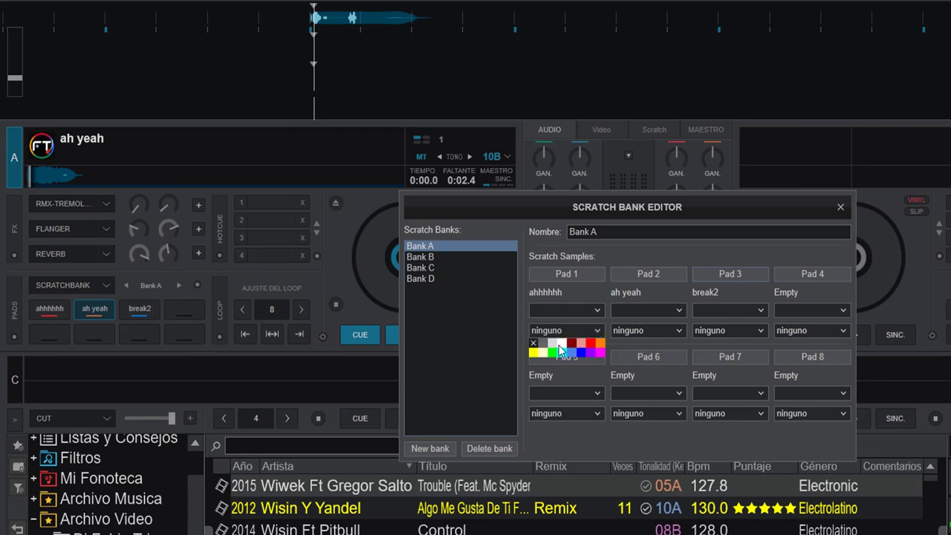
{"action": "left_click", "coordinate": [597, 343]}
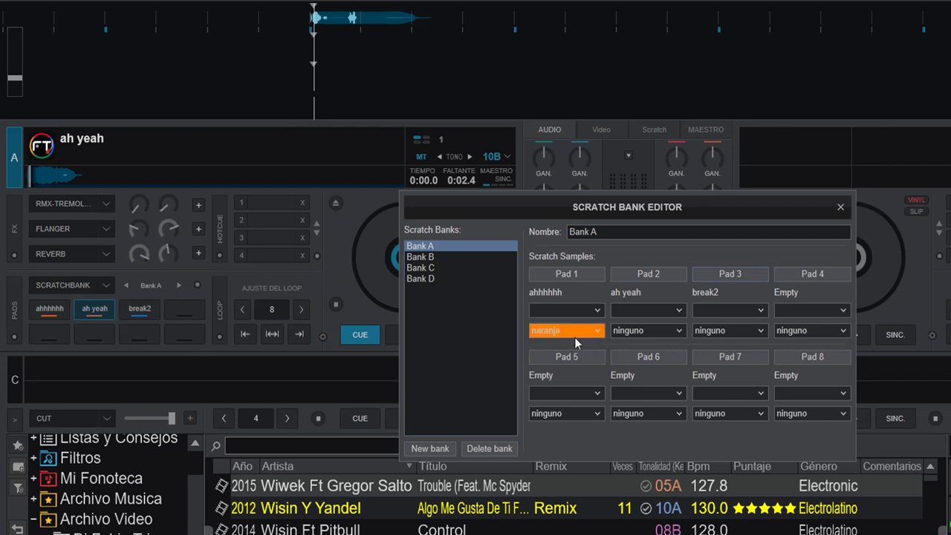
{"action": "left_click", "coordinate": [668, 331]}
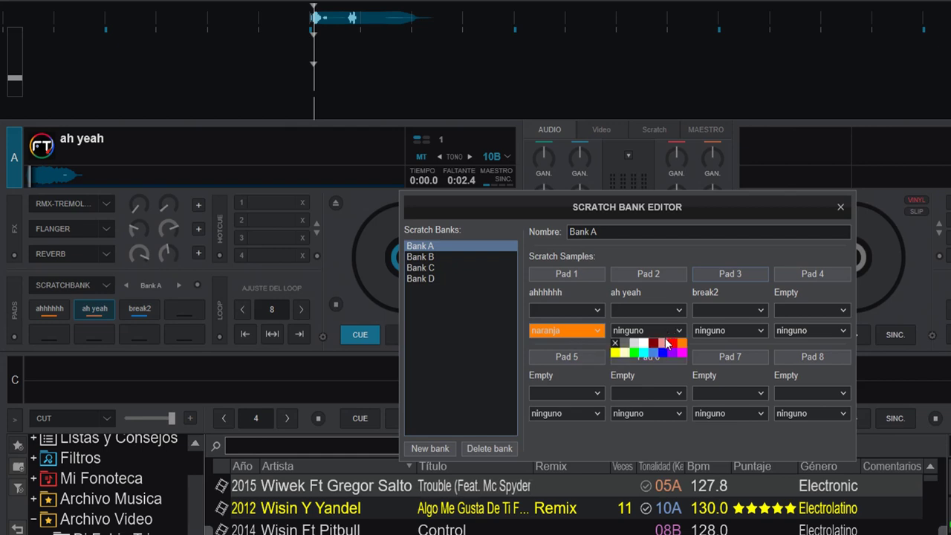
{"action": "left_click", "coordinate": [676, 344]}
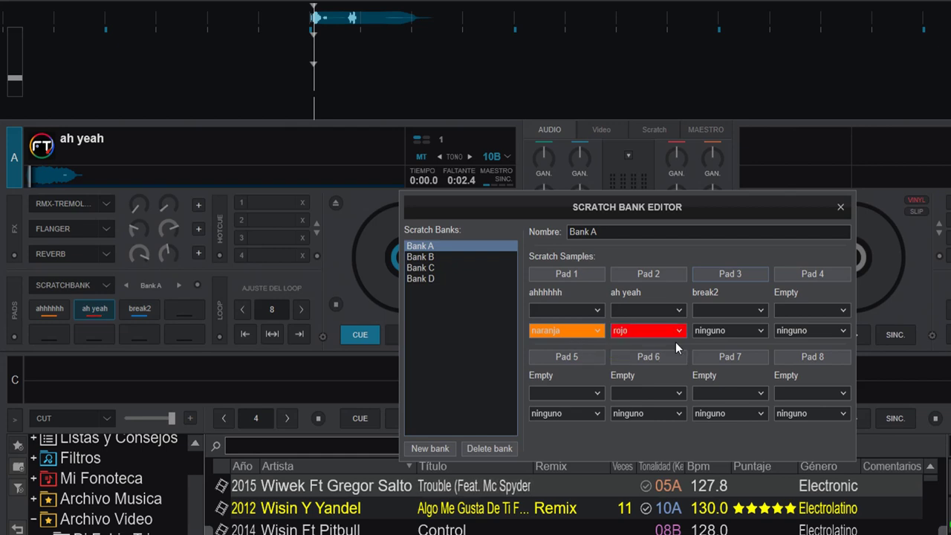
{"action": "left_click", "coordinate": [739, 332]}
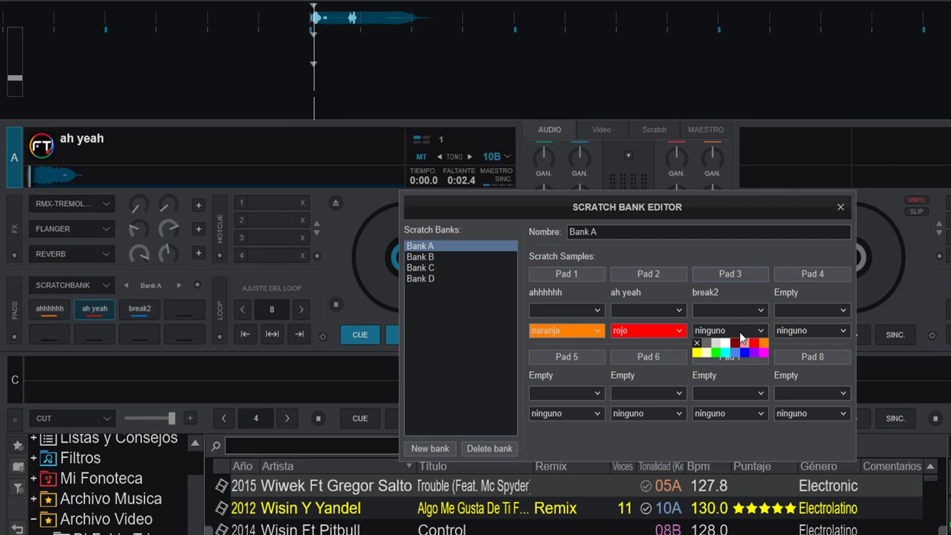
{"action": "left_click", "coordinate": [697, 353]}
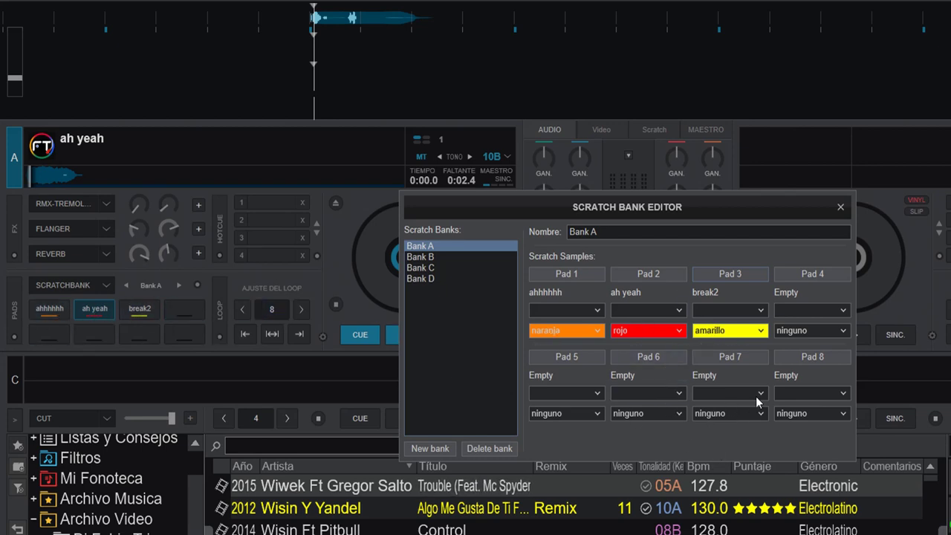
{"action": "left_click", "coordinate": [839, 206]}
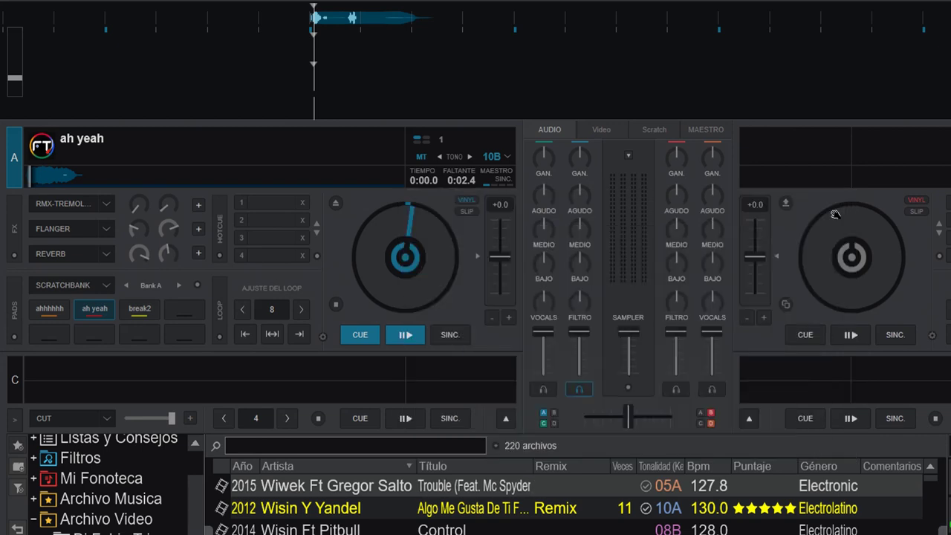
Try triggering the ahhhhhh, ah yeah and break2 scratch pads on deck A
{"action": "left_click", "coordinate": [49, 310]}
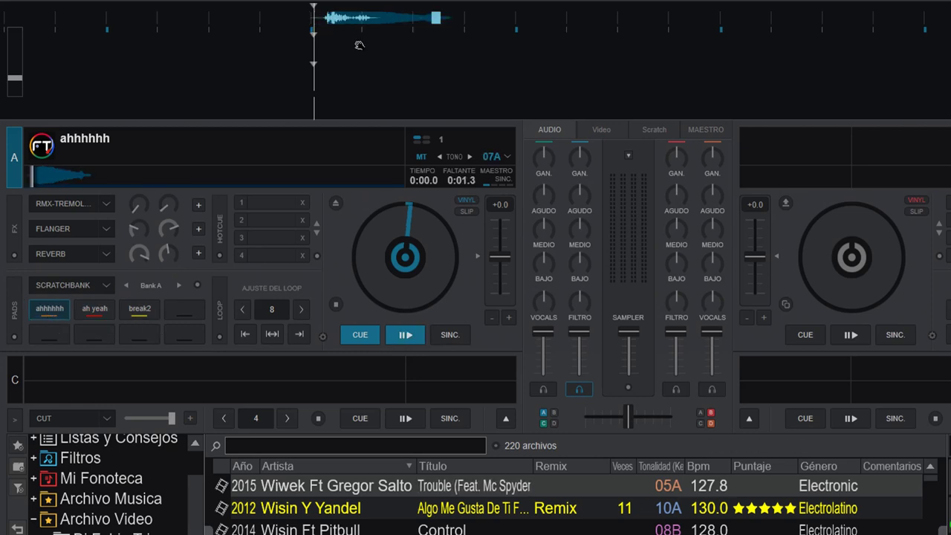
{"action": "left_click", "coordinate": [47, 311]}
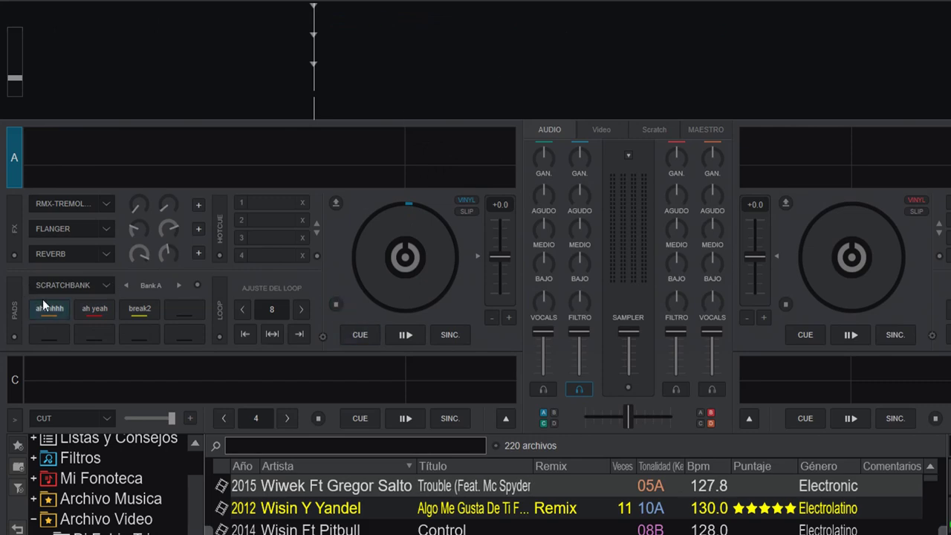
{"action": "left_click", "coordinate": [47, 311]}
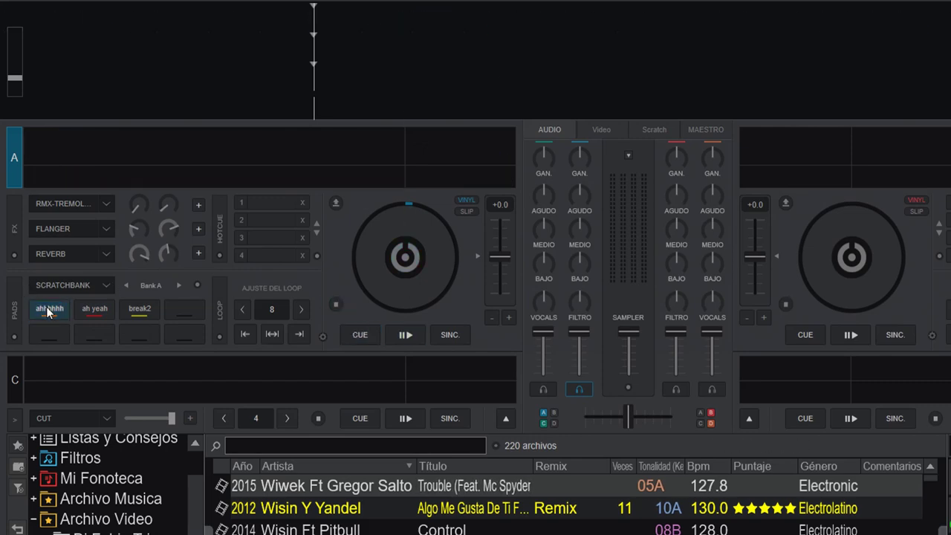
{"action": "left_click", "coordinate": [88, 306]}
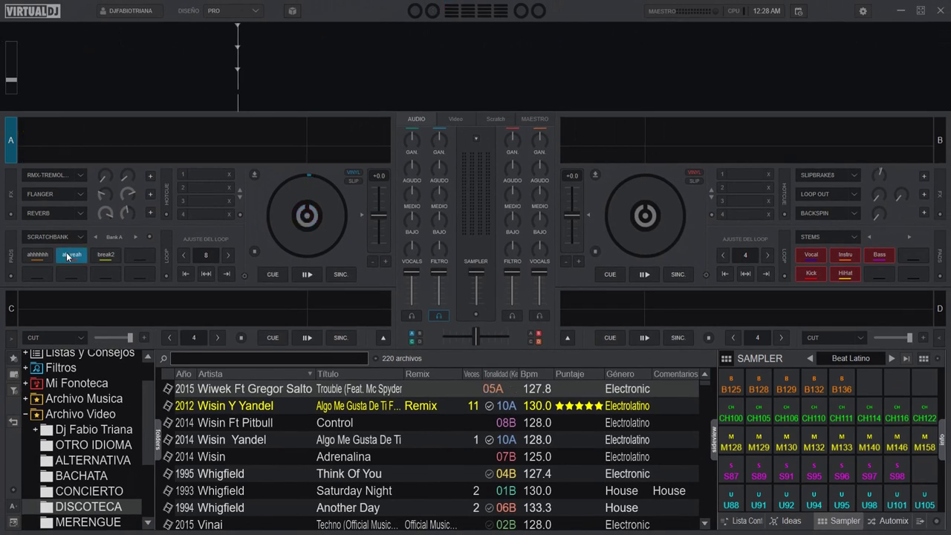
{"action": "left_click", "coordinate": [106, 255]}
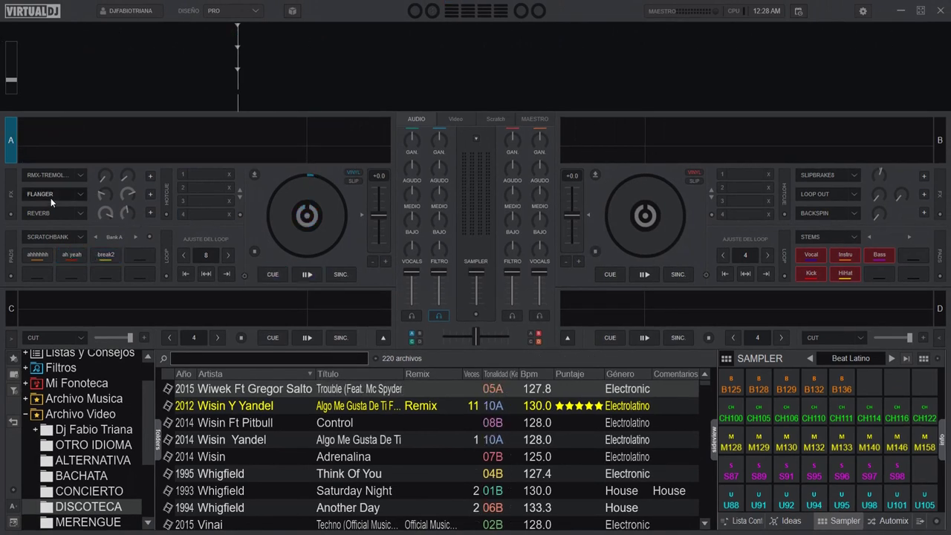
Load the ahhhhhh, ah yeah and break2 samples in turn onto deck A from their pads and play each one
{"action": "left_click", "coordinate": [38, 254]}
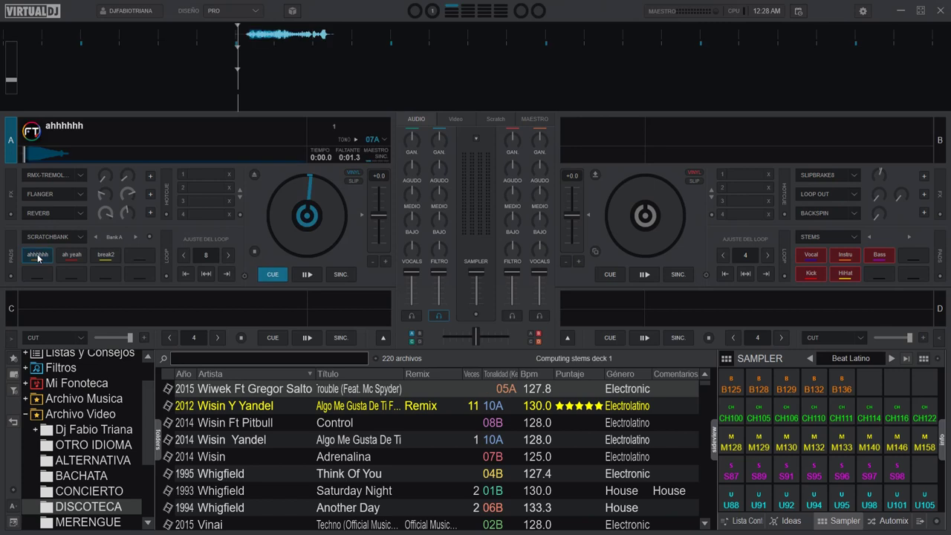
{"action": "left_click", "coordinate": [315, 280]}
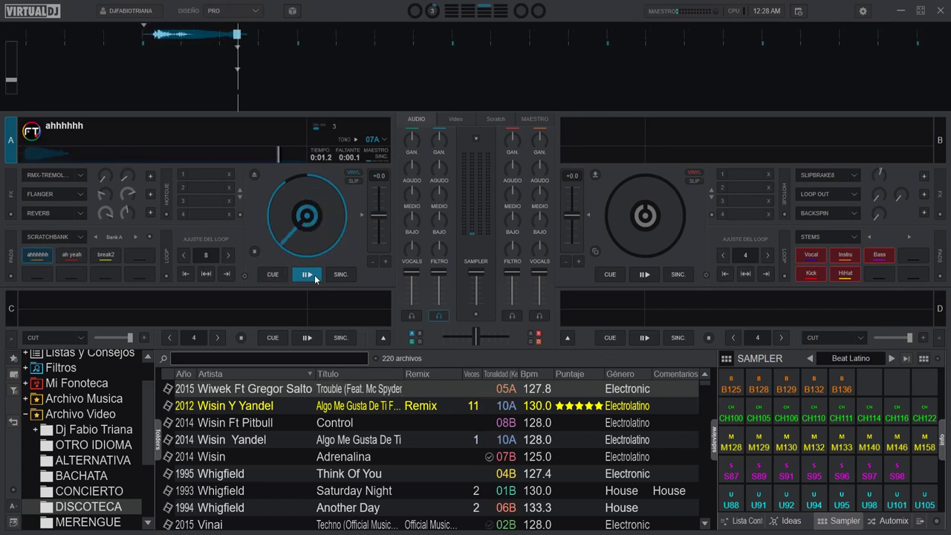
{"action": "left_click", "coordinate": [72, 255]}
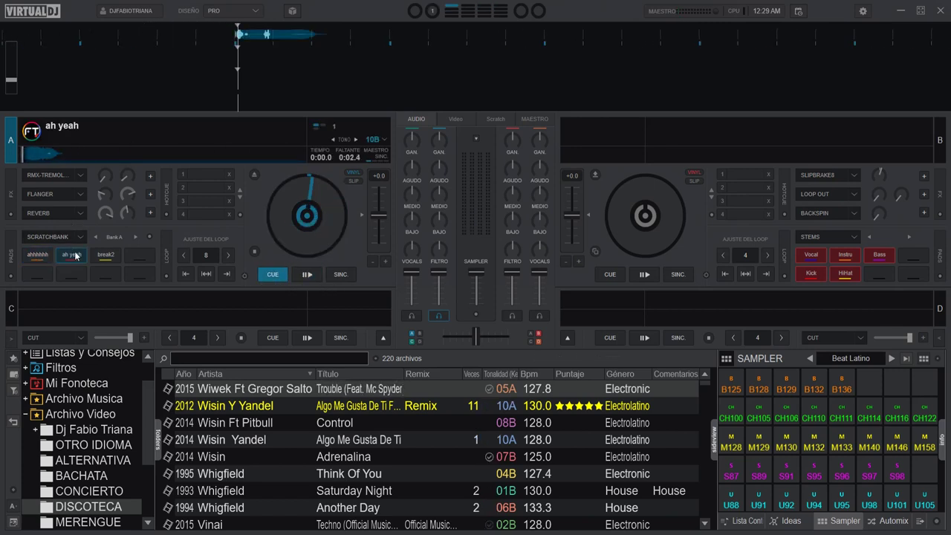
{"action": "left_click", "coordinate": [318, 279]}
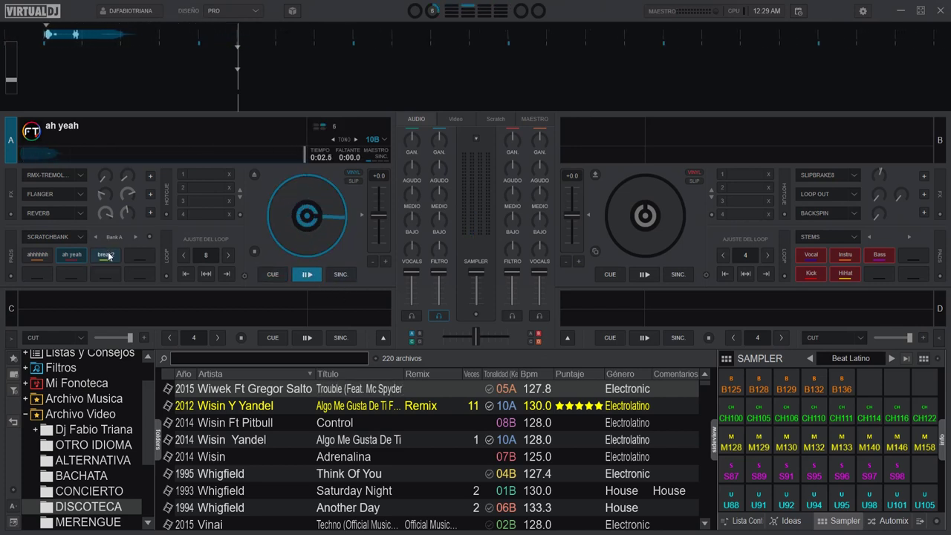
{"action": "left_click", "coordinate": [106, 255]}
{"action": "left_click", "coordinate": [312, 276]}
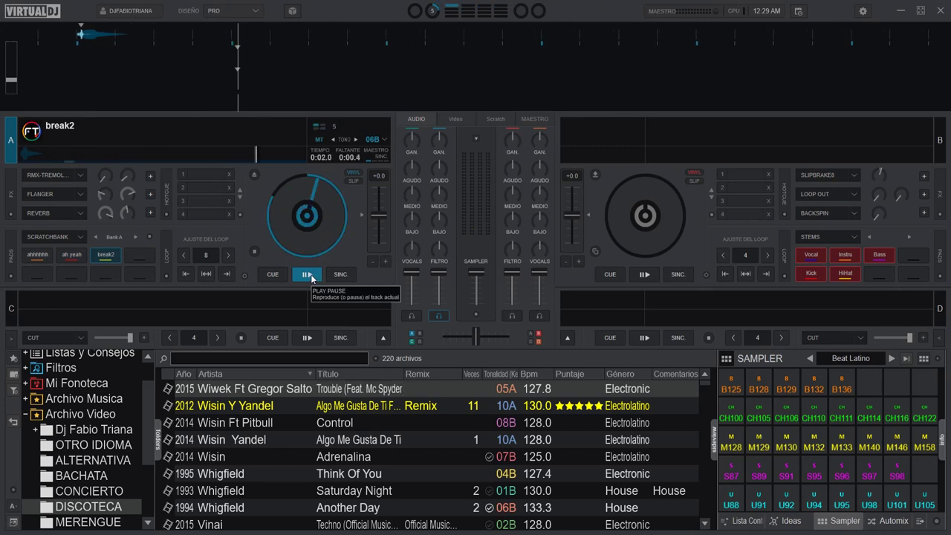
{"action": "left_click", "coordinate": [311, 276]}
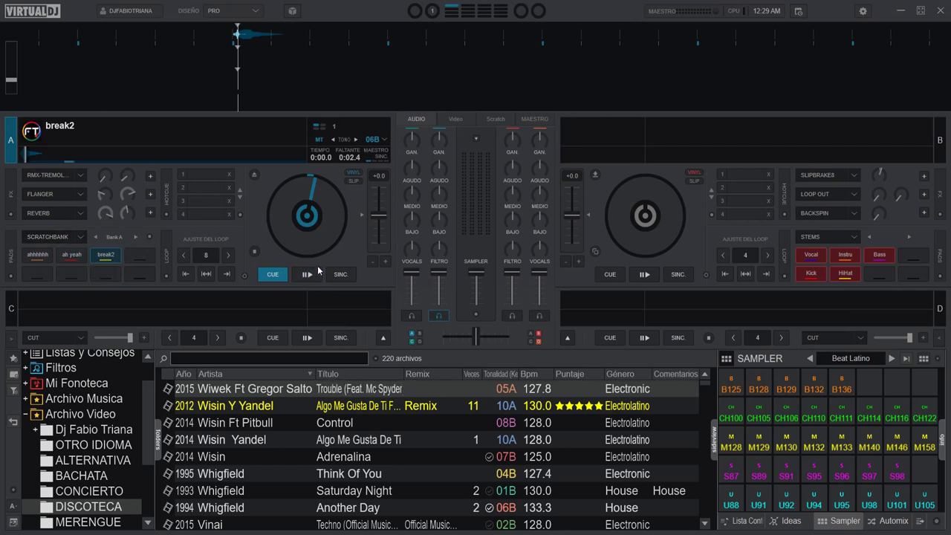
{"action": "mouse_move", "coordinate": [508, 227]}
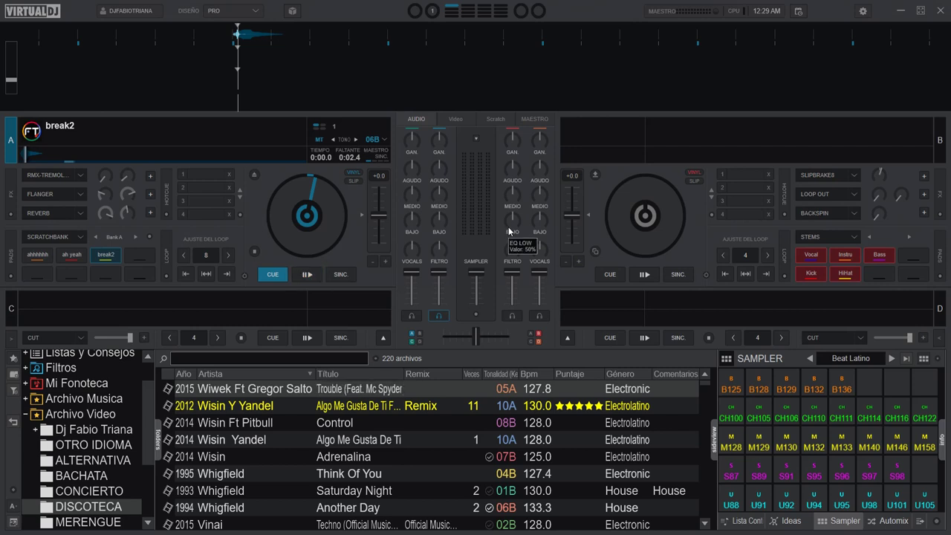